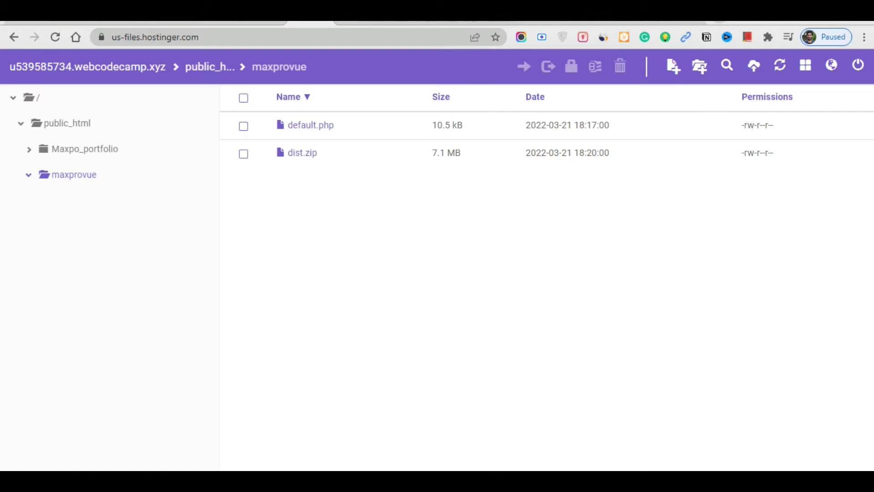
Step: Open a Command Prompt in the mspp project folder from the File Explorer address bar
mouse_move(363, 482)
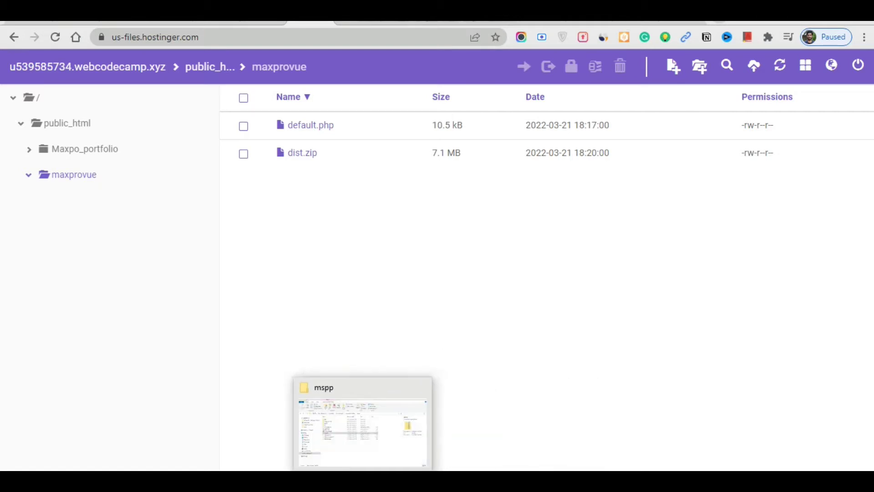
click(412, 396)
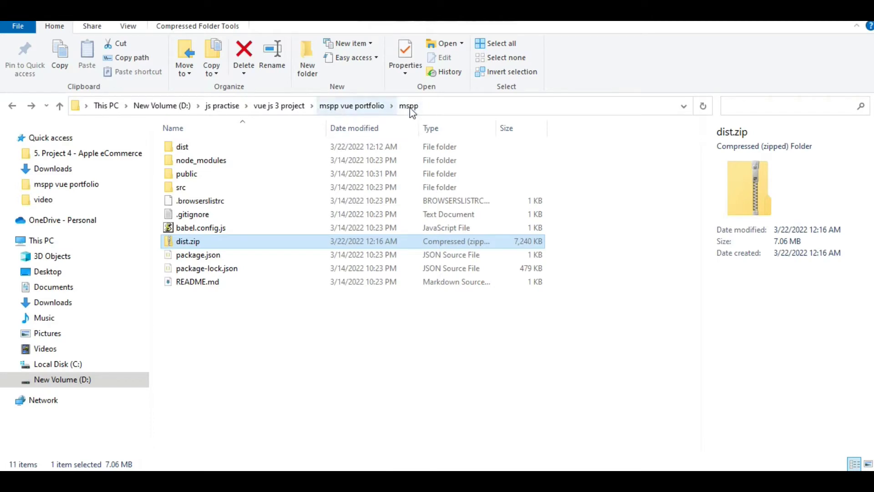
click(461, 104)
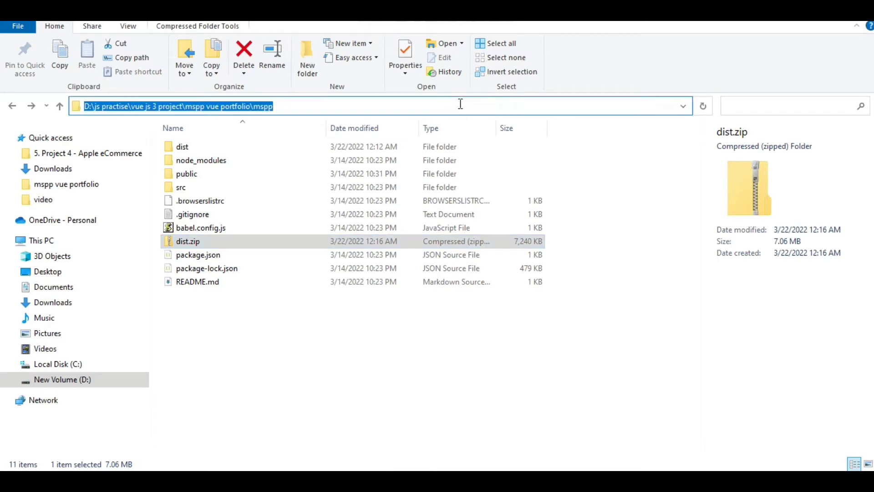
text(cmd)
key(Return)
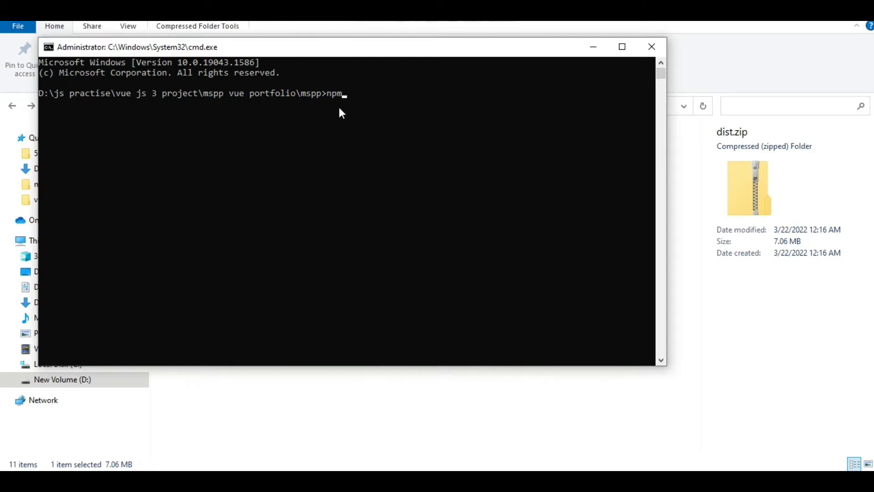
Step: Type the npm run build command, correcting the typos along the way
text(npm run vui)
key(BackSpace)
key(BackSpace)
key(BackSpace)
text(builf)
key(BackSpace)
click(590, 51)
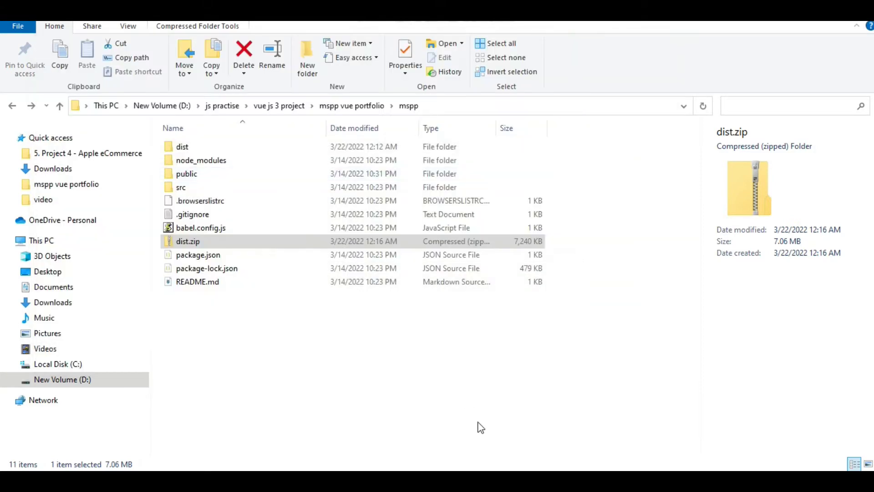
mouse_move(487, 481)
click(501, 433)
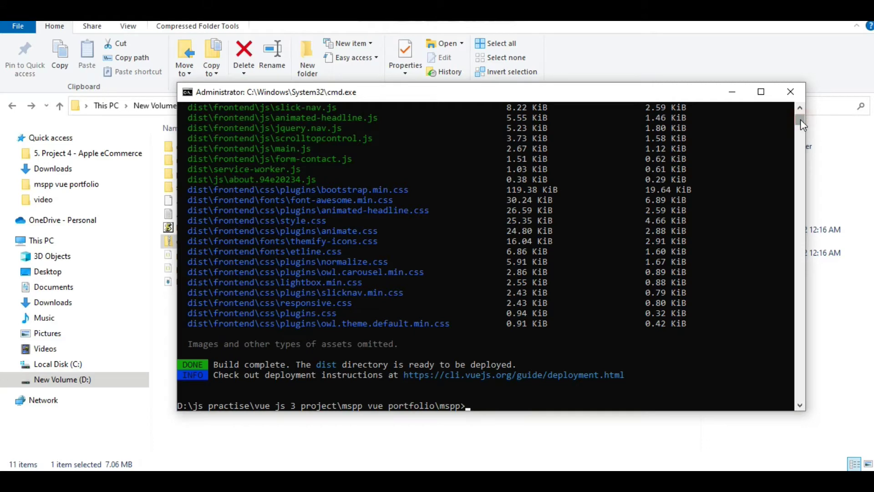
drag(800, 119, 800, 116)
click(800, 406)
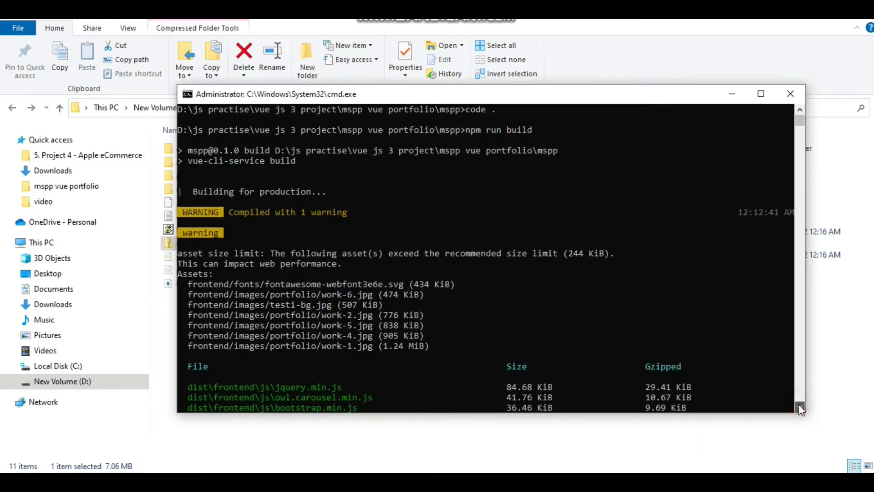
drag(800, 408, 800, 408)
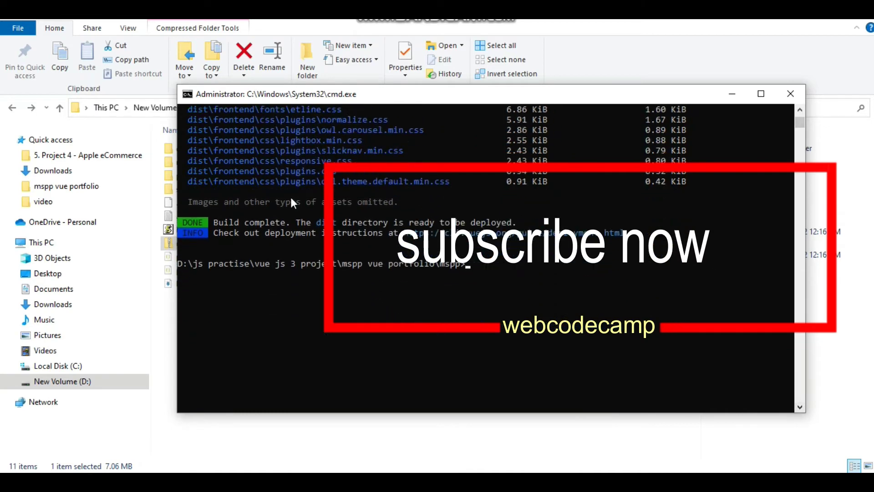
click(731, 94)
Step: Compress the dist folder into dist.zip with 7-Zip and select the new archive
right_click(183, 152)
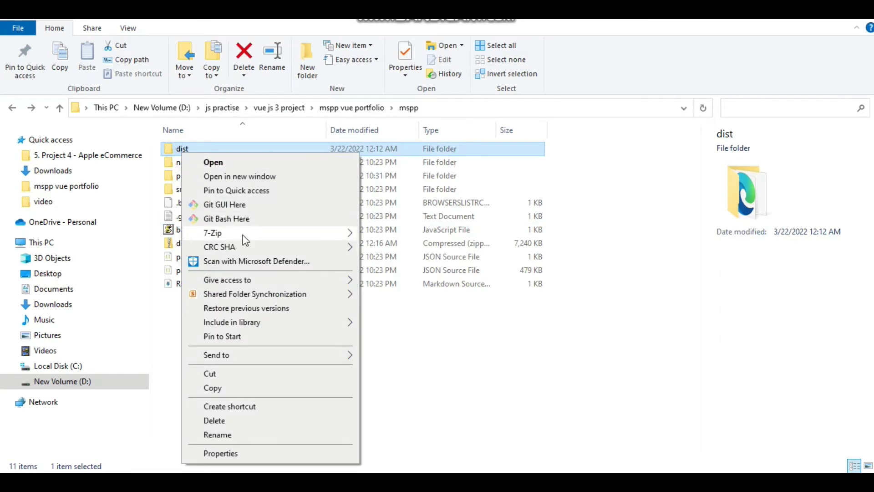
mouse_move(243, 236)
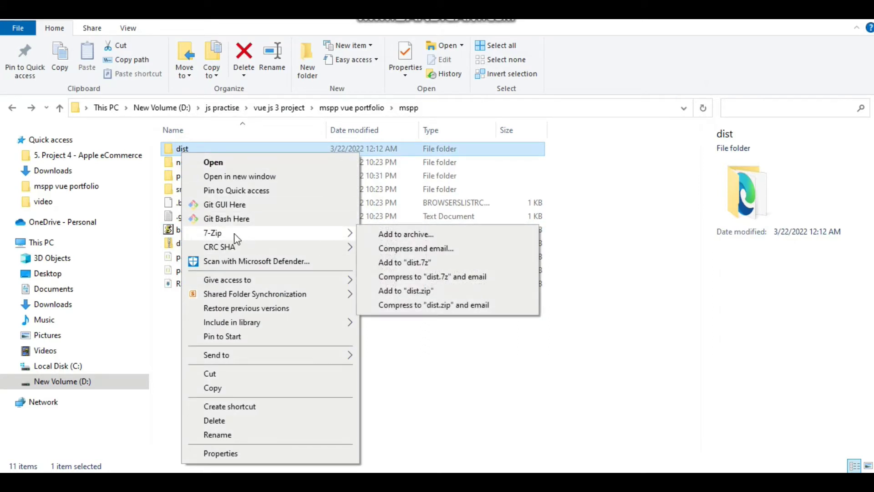
click(428, 291)
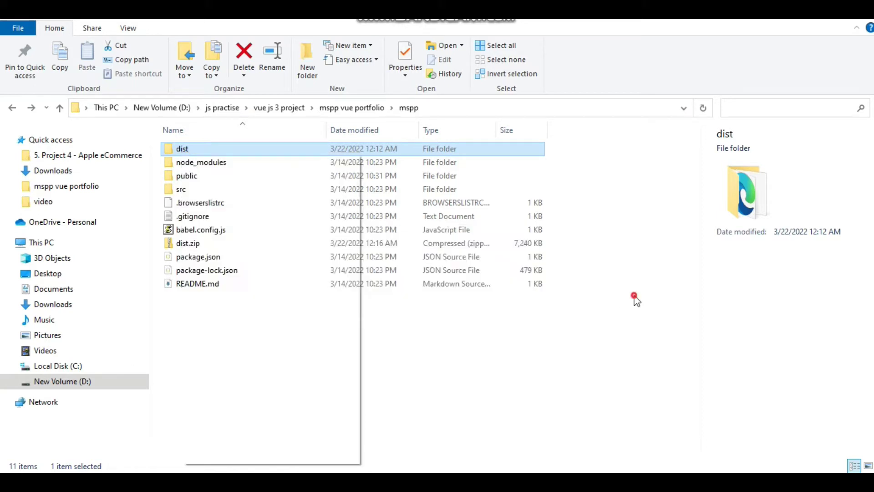
click(635, 296)
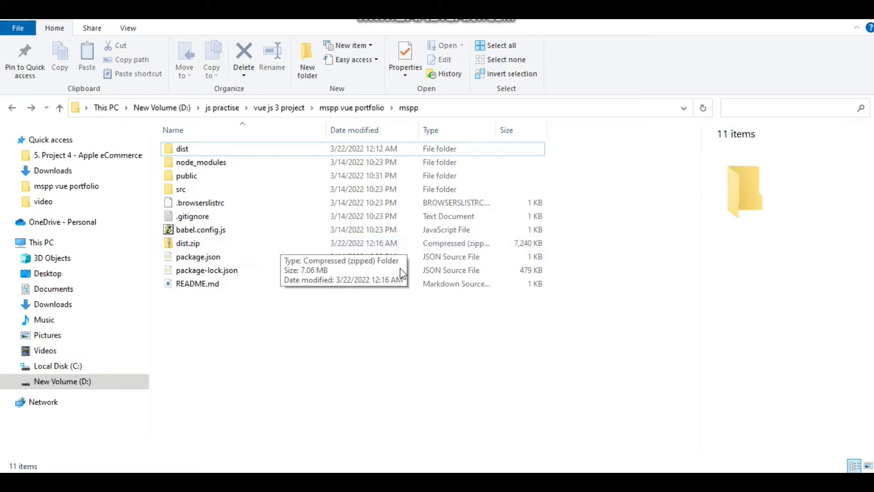
click(277, 243)
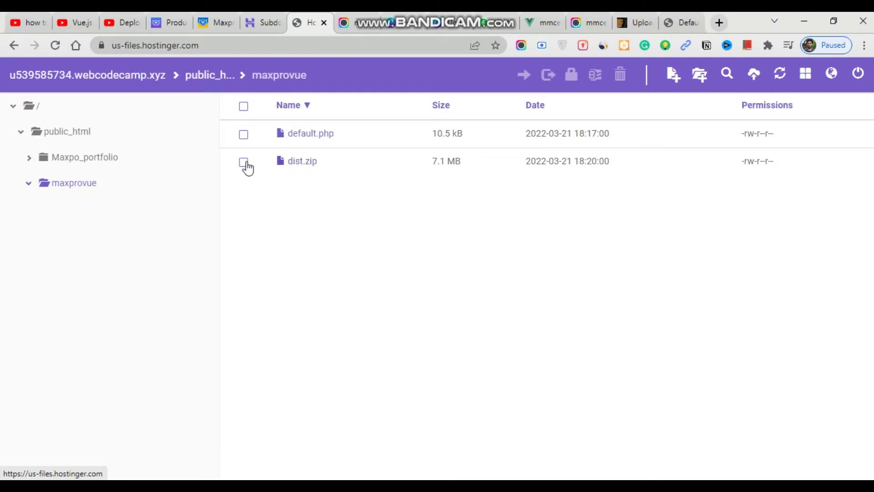
Step: Extract dist.zip into a new folder named maxpro inside maxprovue
right_click(329, 156)
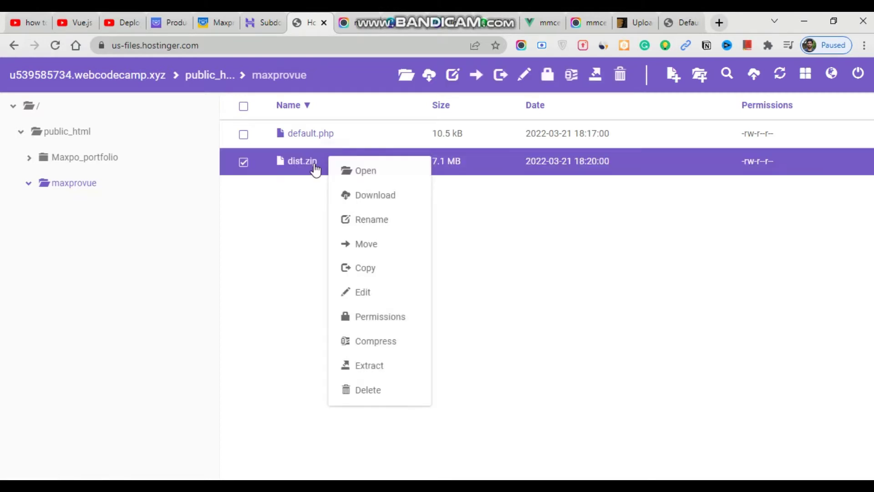
click(369, 365)
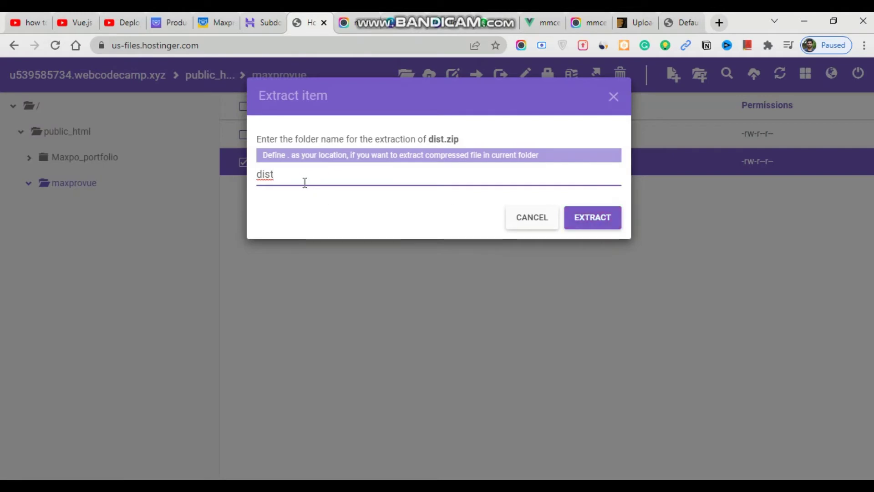
key(BackSpace)
click(585, 219)
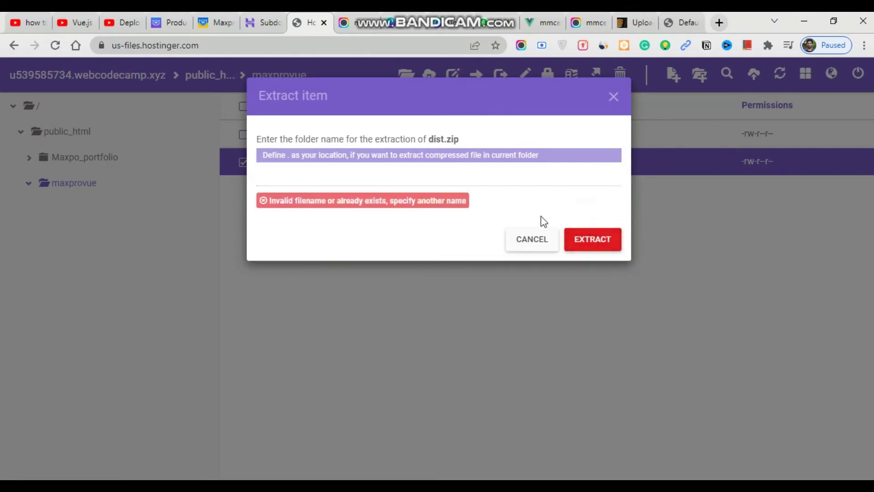
click(333, 181)
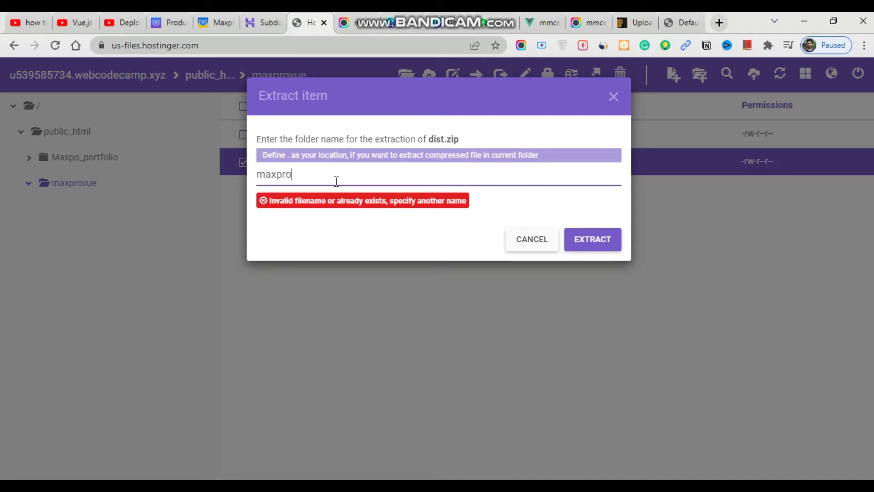
click(592, 246)
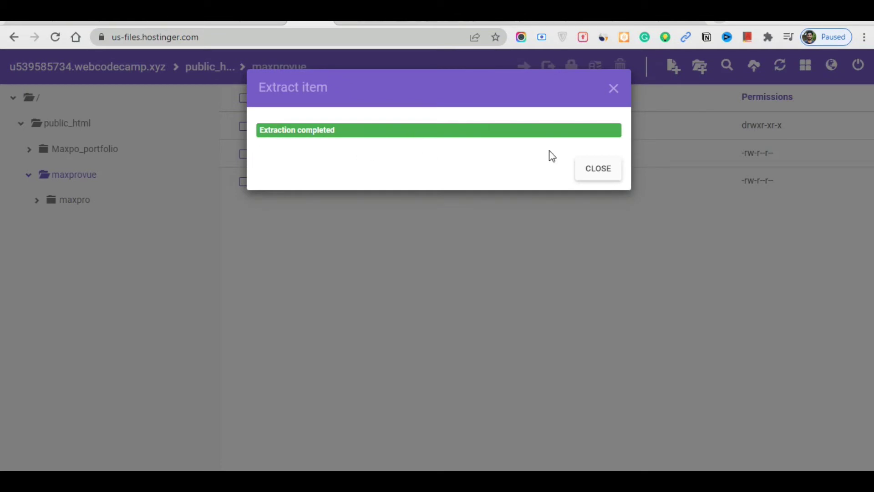
Step: Delete dist.zip, leaving just the maxpro folder and default.php in maxprovue
click(599, 170)
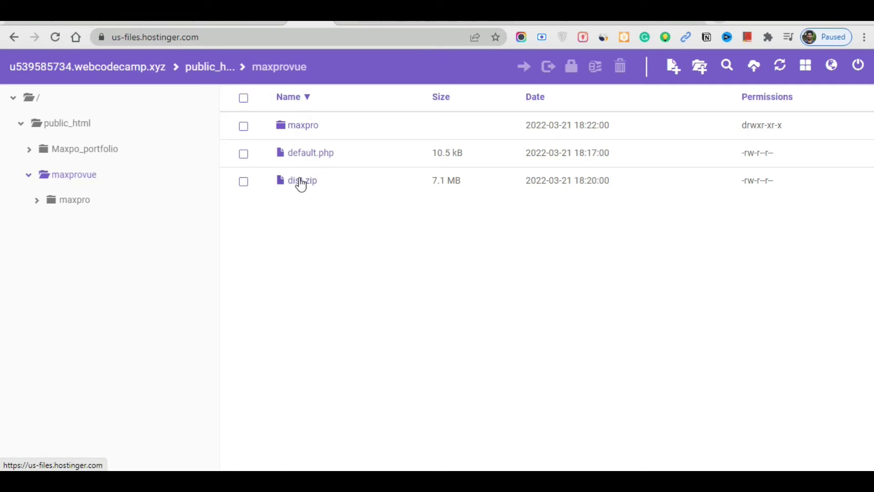
click(244, 183)
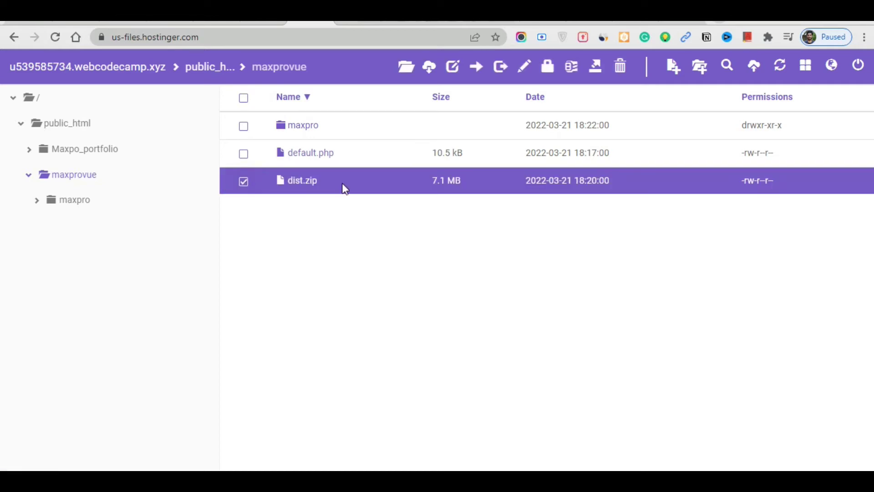
click(620, 66)
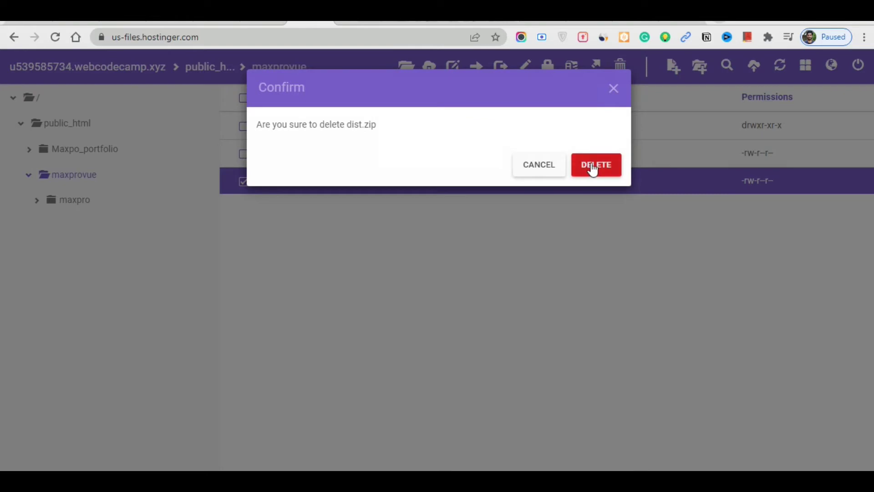
click(481, 226)
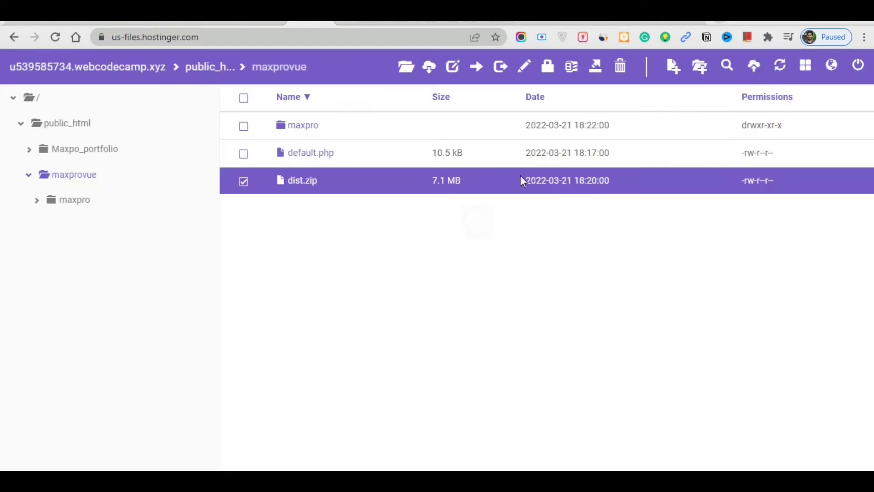
click(622, 67)
click(608, 165)
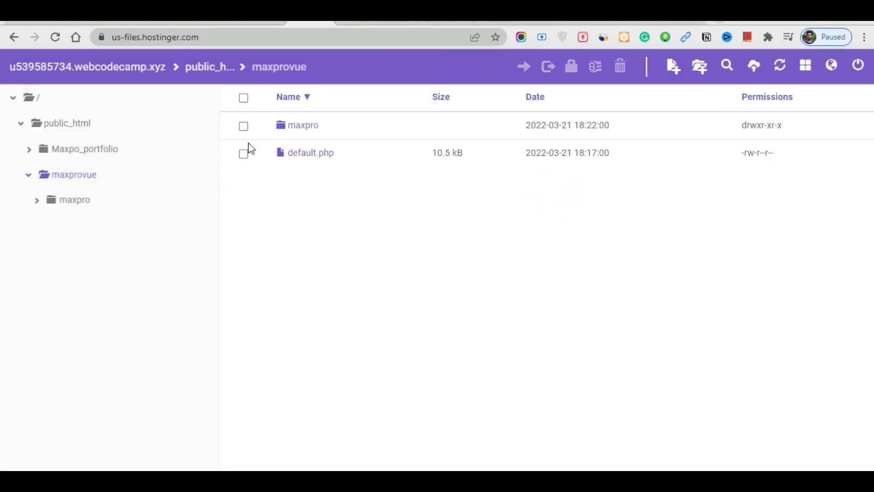
Step: Open maxpro/dist, select all nine build items and start moving them
double_click(302, 123)
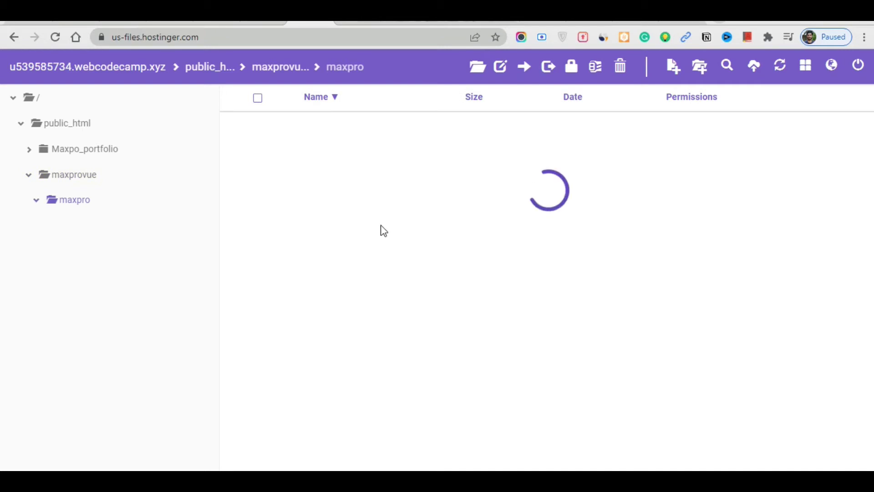
double_click(304, 126)
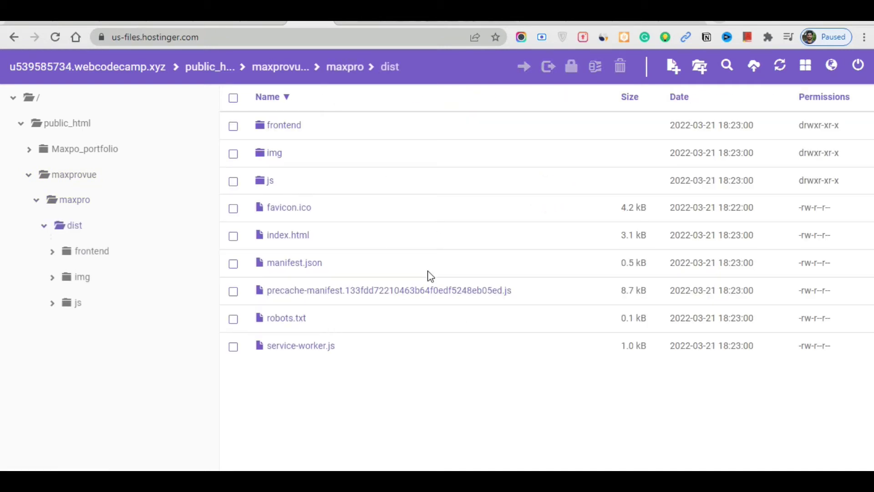
click(234, 99)
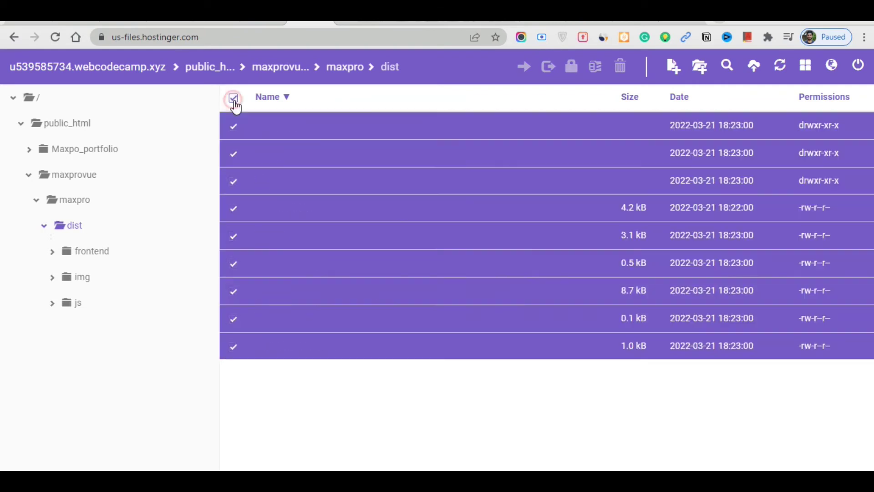
right_click(484, 146)
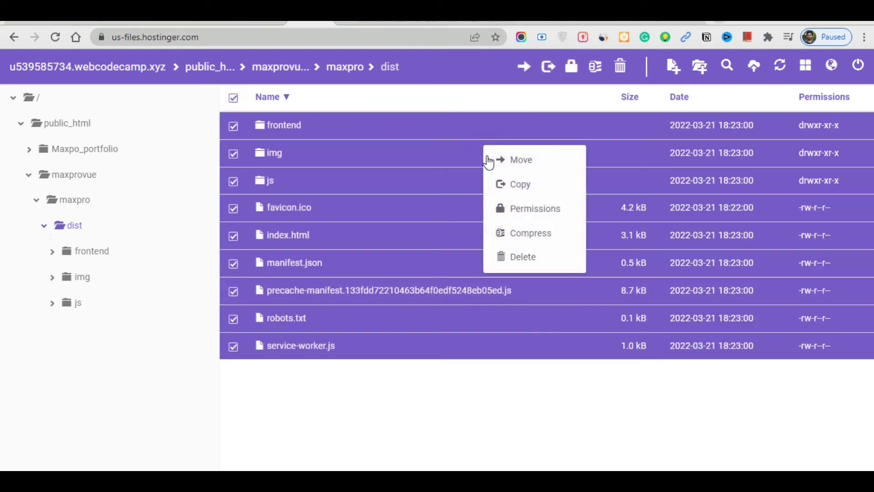
click(539, 159)
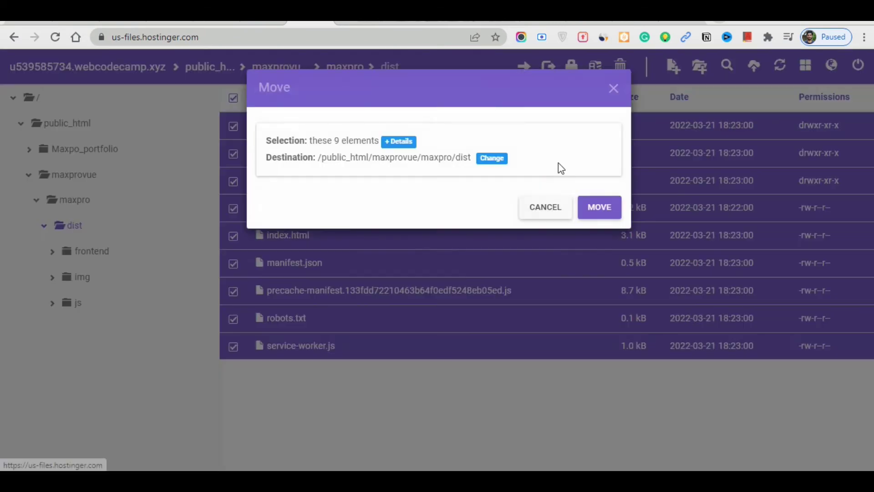
Step: Set public_html/maxprovue as the destination and move the nine items there
click(501, 159)
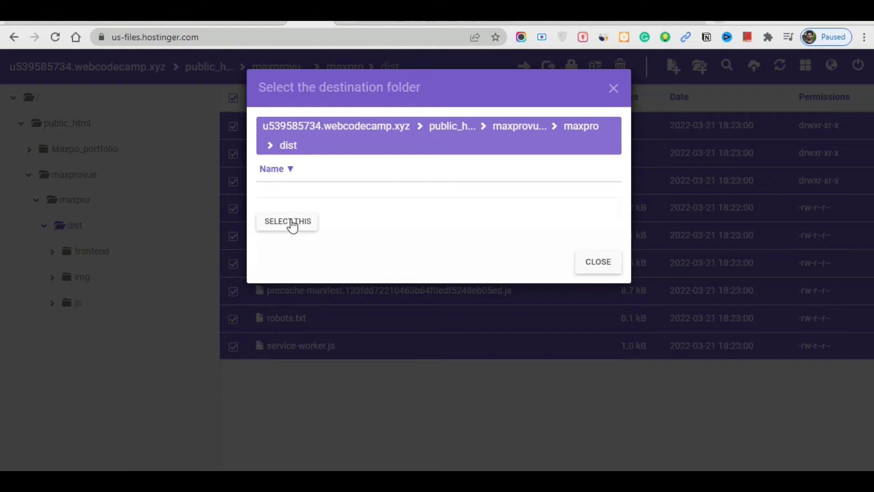
click(293, 224)
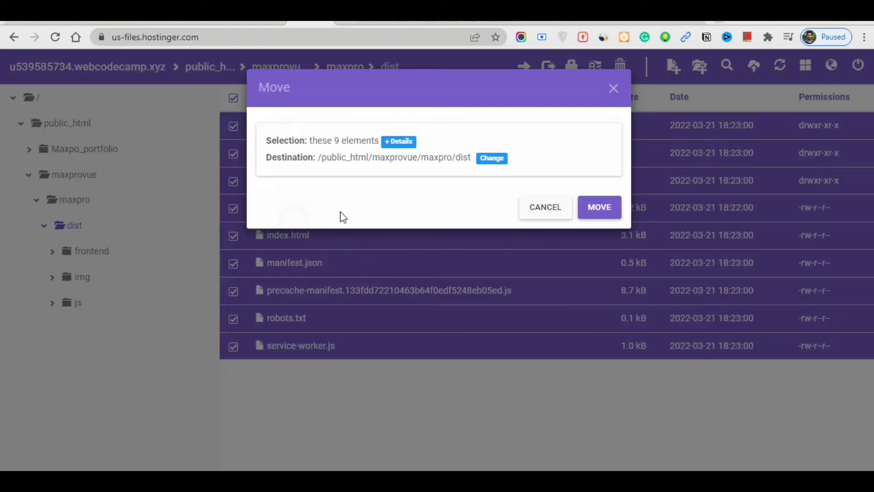
click(493, 159)
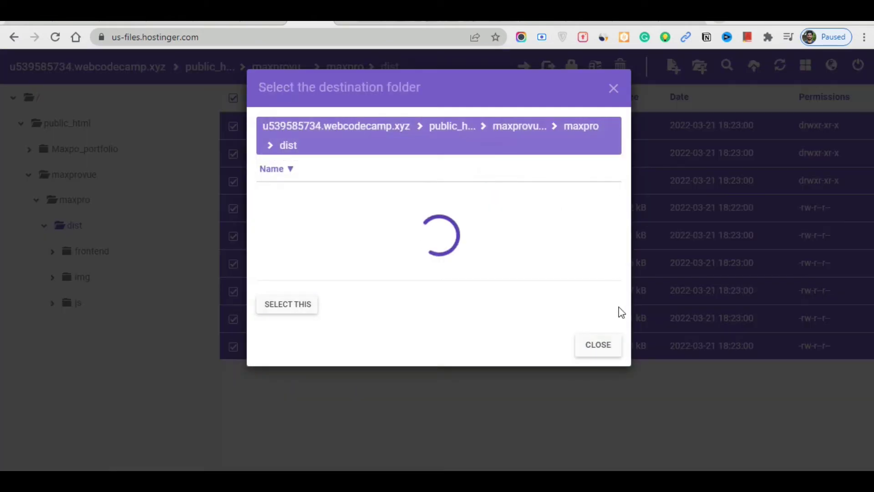
click(451, 128)
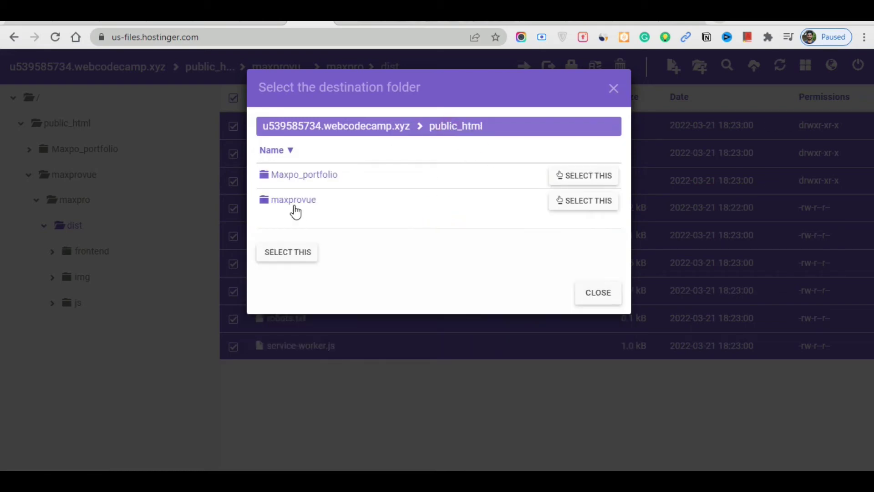
click(586, 207)
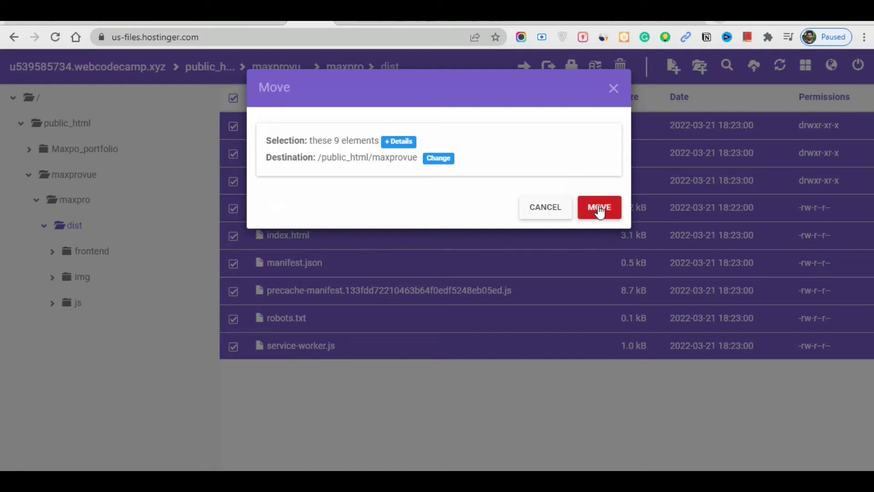
click(599, 209)
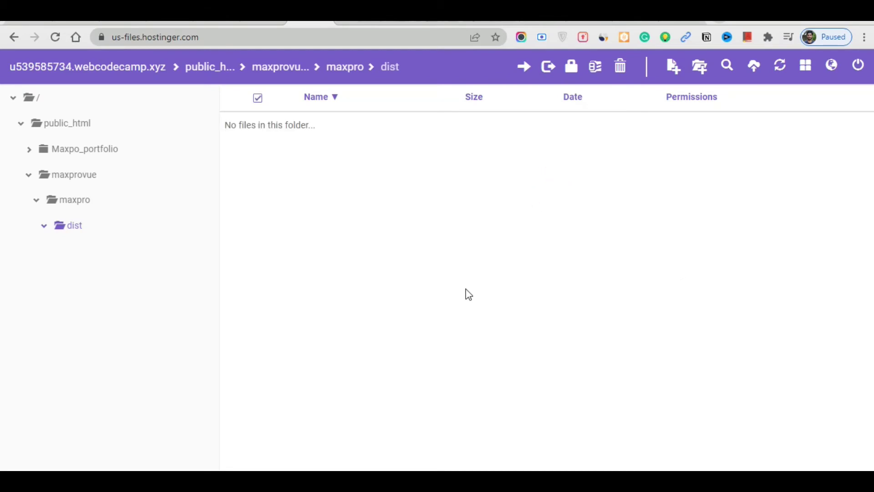
Step: Go to maxprovue > maxpro and check that the dist folder is empty
click(84, 175)
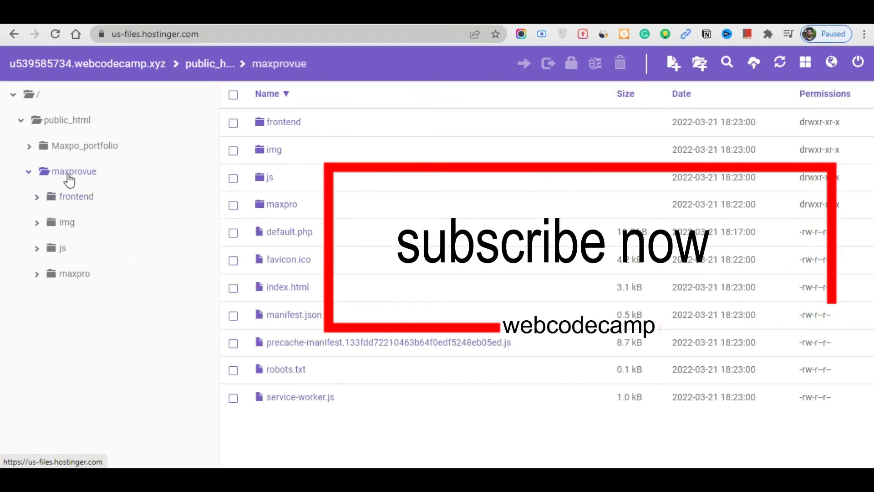
click(69, 275)
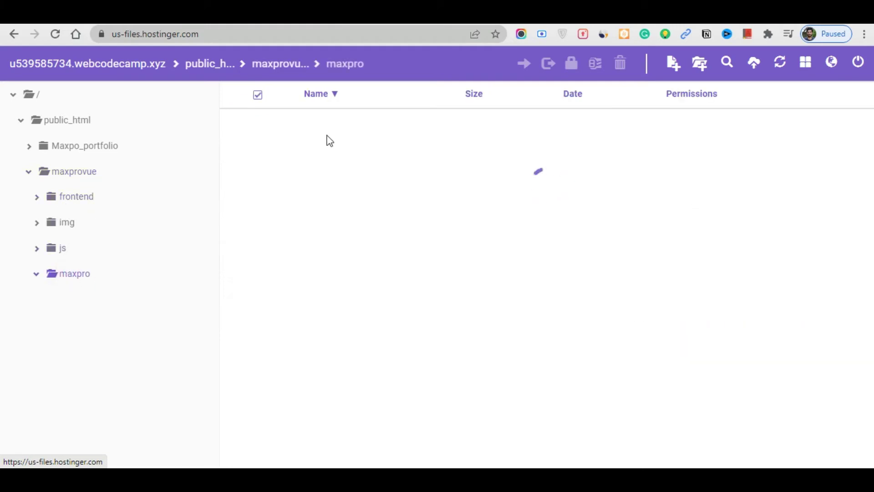
click(248, 124)
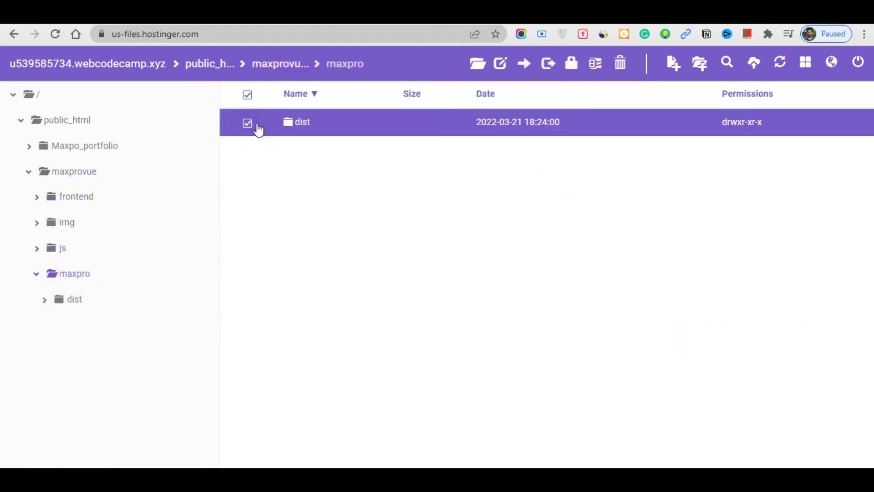
double_click(334, 129)
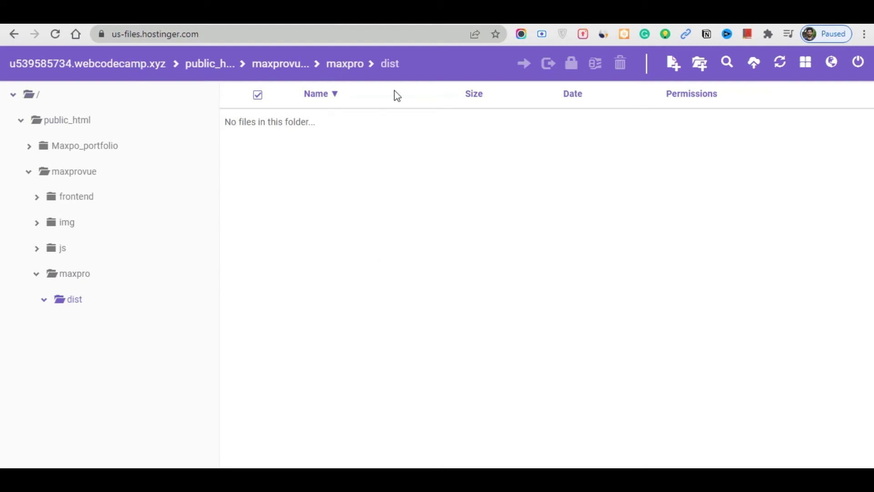
Step: Delete the empty dist folder from maxpro and return to maxprovue
click(347, 64)
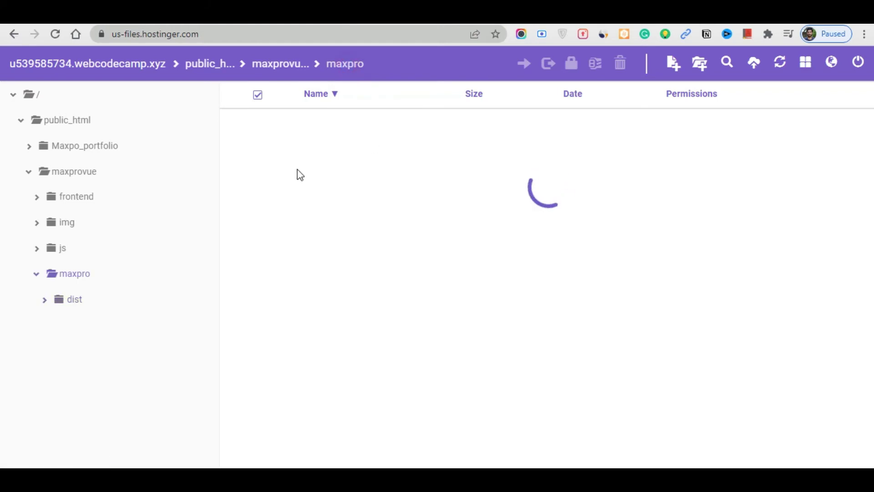
click(247, 124)
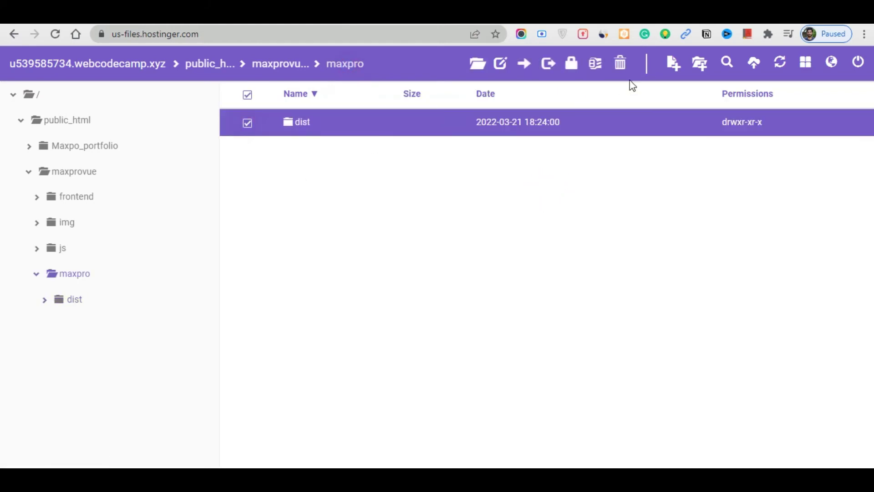
click(620, 64)
click(591, 163)
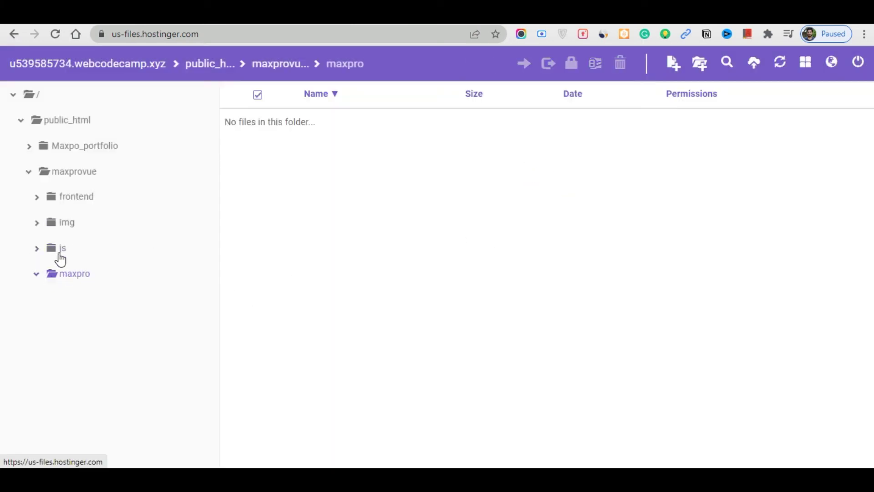
click(67, 173)
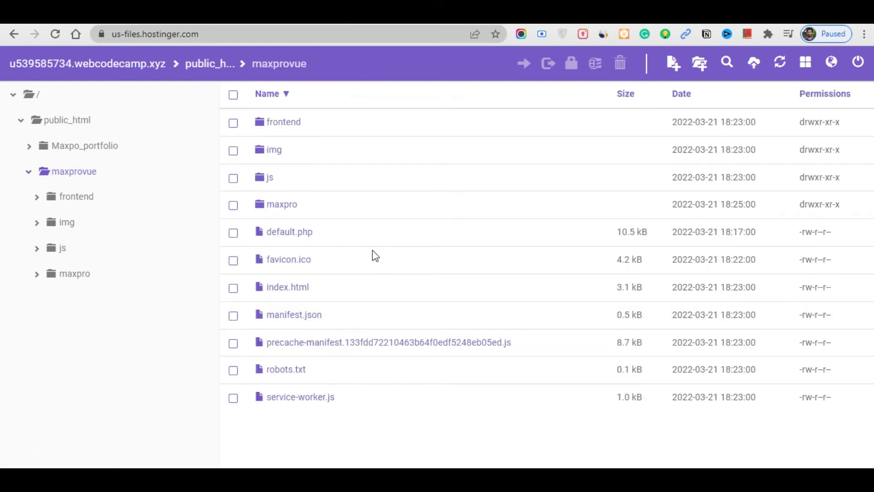
Step: Check the leftover maxpro folder's contents, then delete maxpro from maxprovue
click(233, 205)
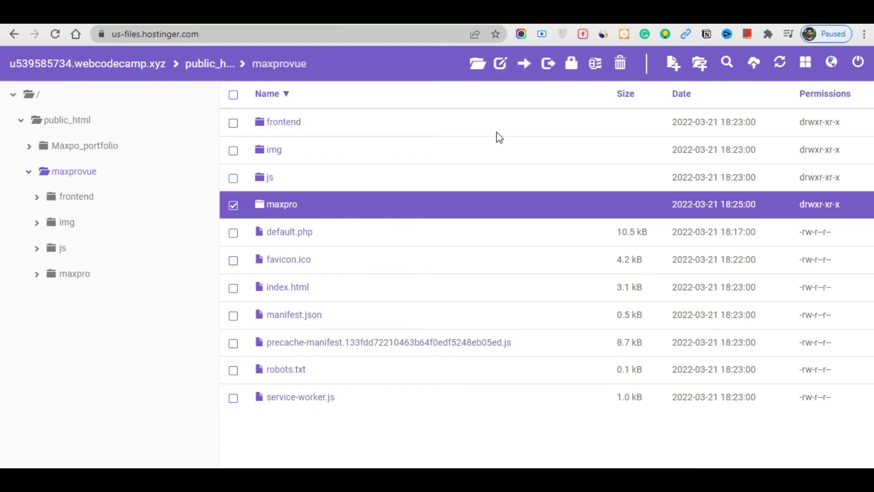
double_click(402, 205)
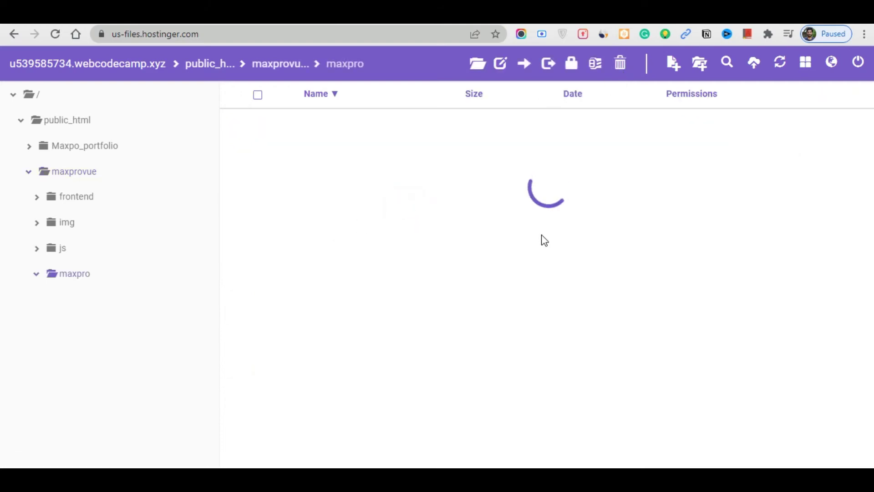
click(281, 64)
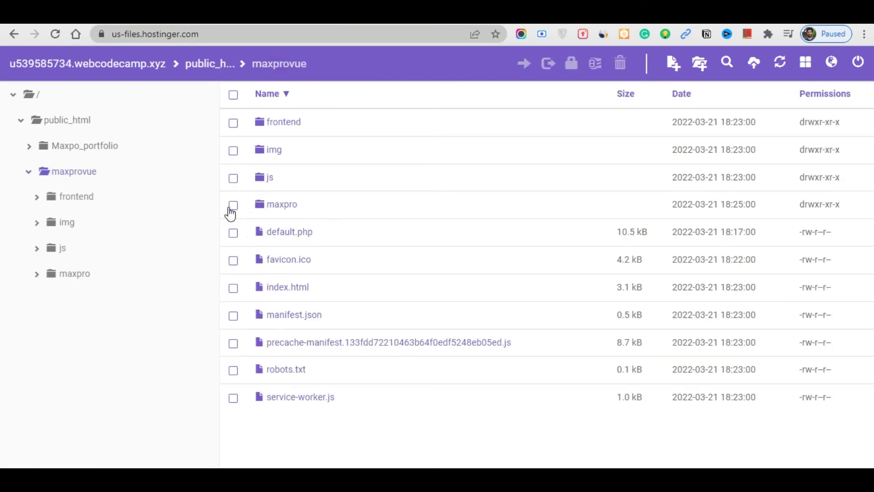
click(233, 205)
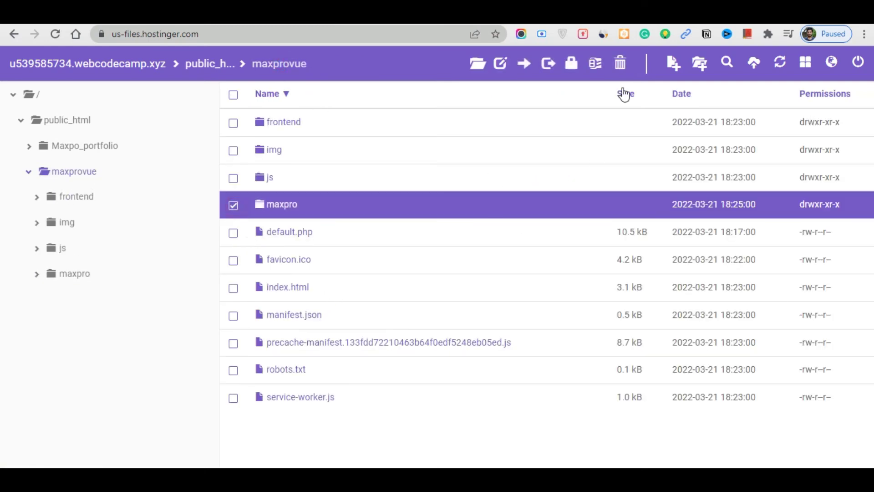
click(619, 65)
click(592, 167)
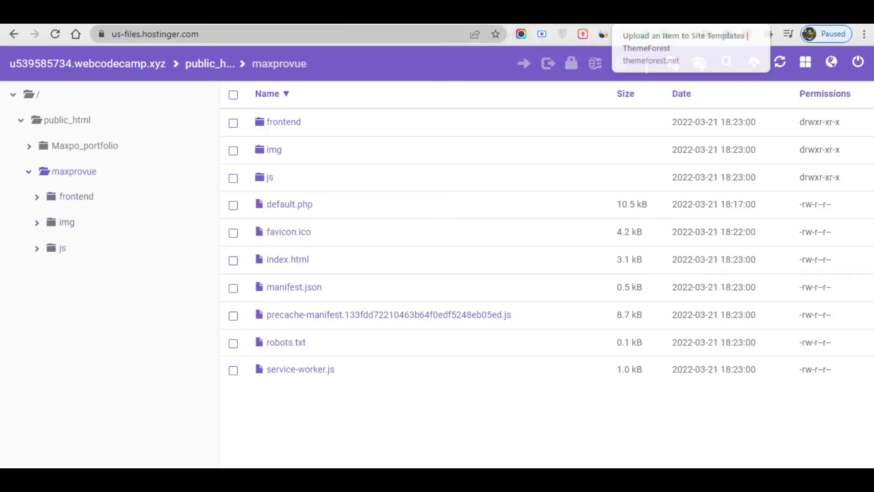
Step: Go to webcodecamp.xyz in a new tab and follow the maxprovue link in the directory index
key(ctrl+t)
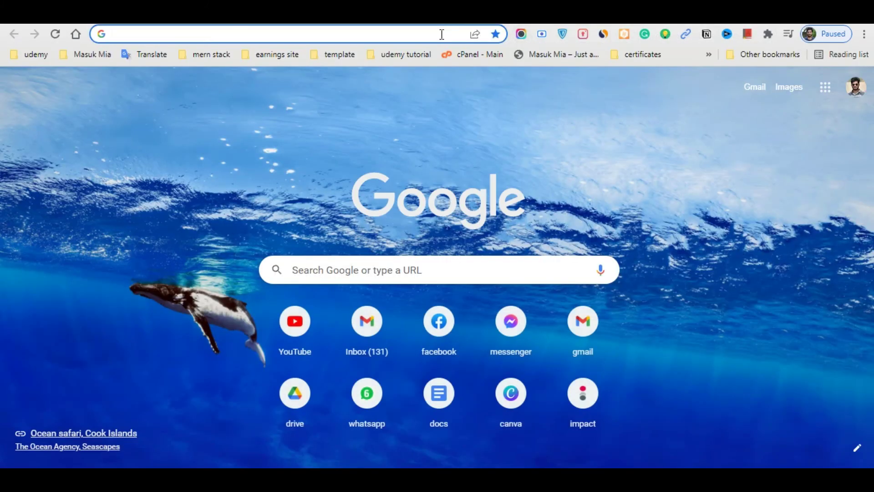
text(webcod)
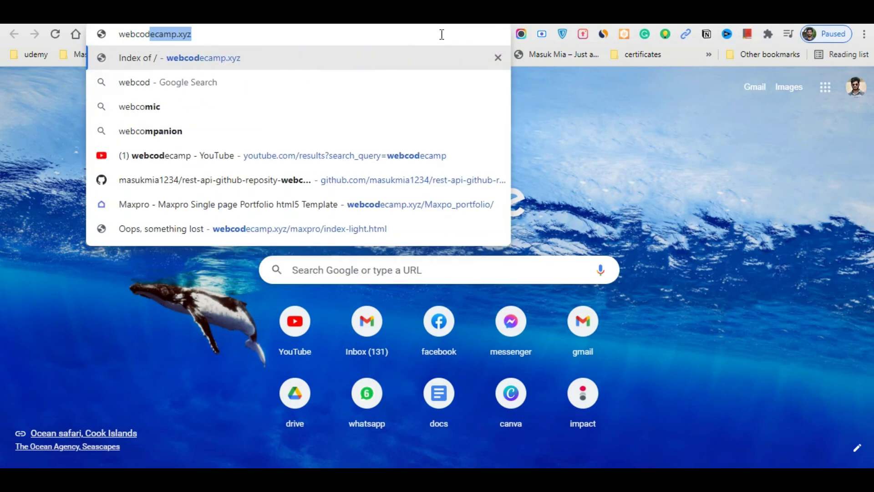
key(Return)
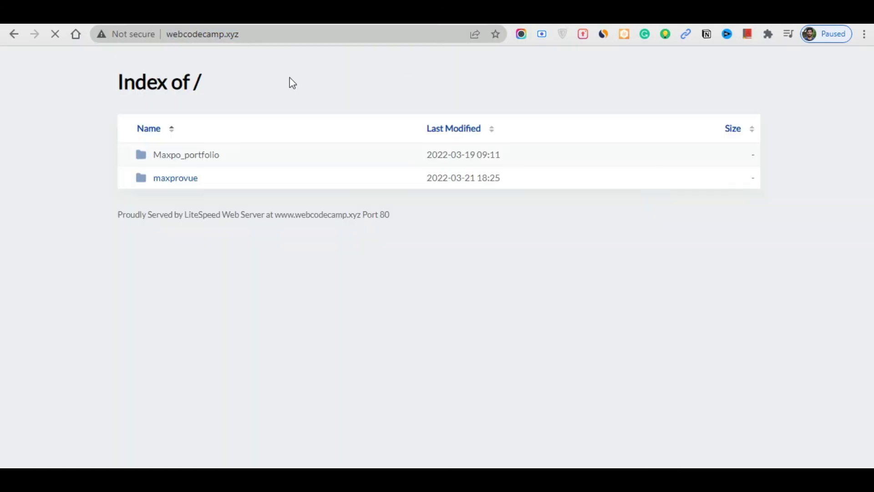
click(178, 179)
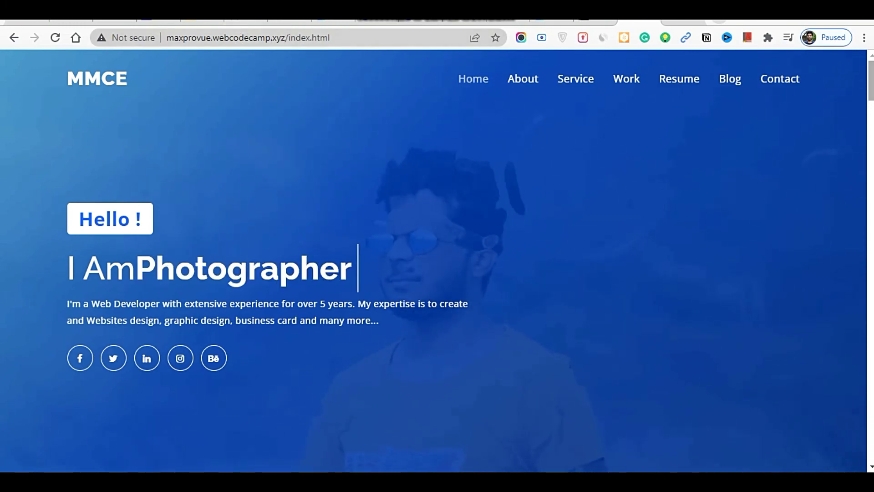
Step: Scroll through the live MMCE portfolio sections and check index.html in the address
scroll(437, 260, down, 15)
scroll(437, 259, down, 20)
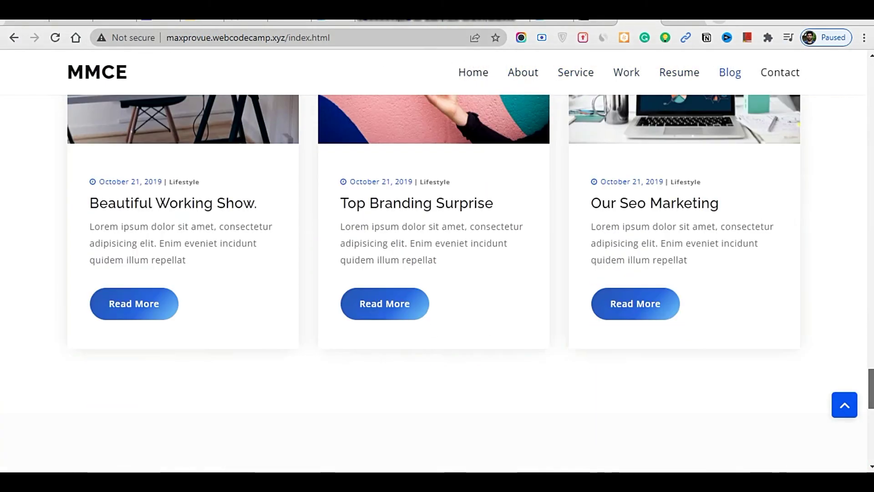
scroll(437, 259, up, 20)
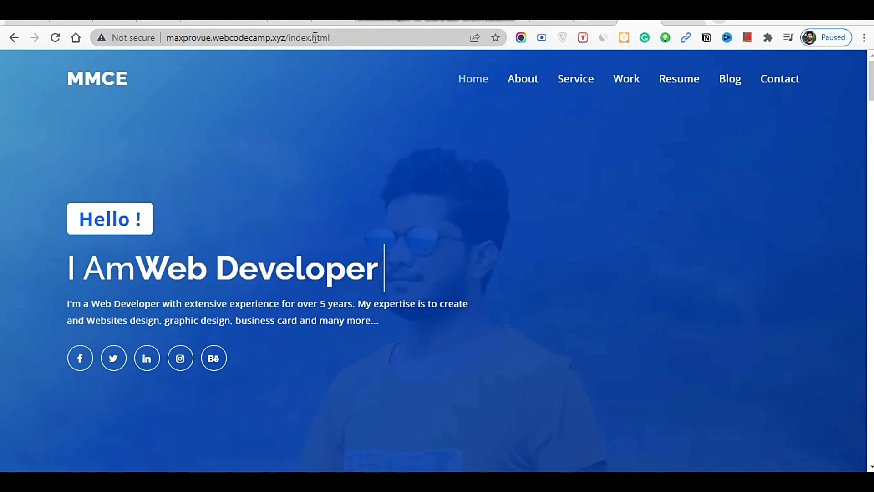
drag(336, 37, 289, 37)
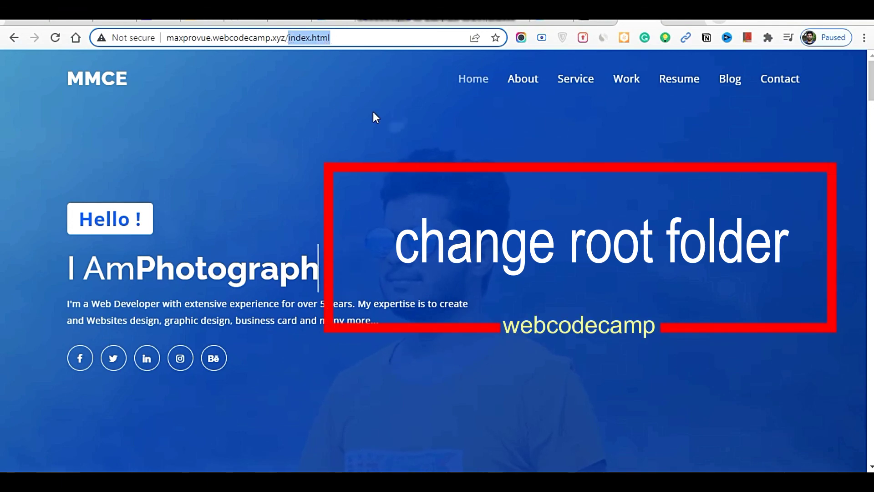
click(416, 114)
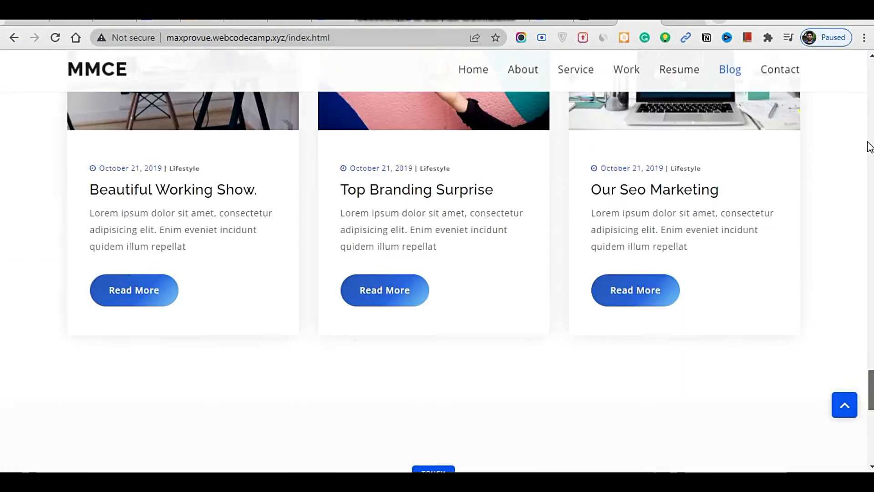
scroll(645, 99, up, 20)
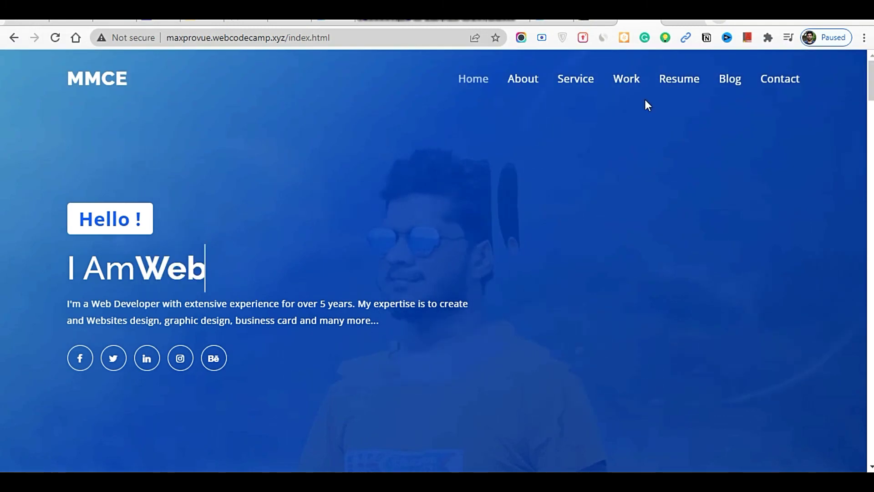